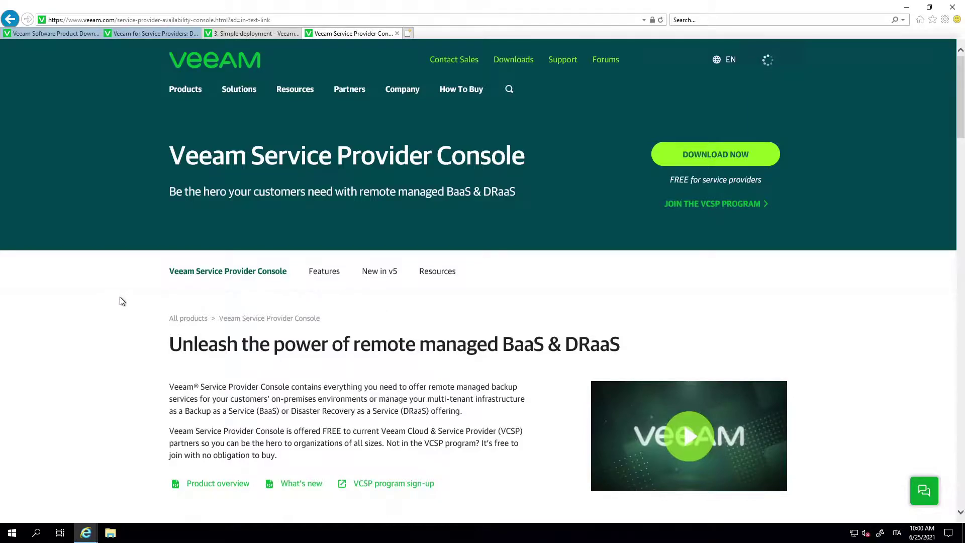
- From the Veeam downloads tab, open the Veeam Service Provider Console download page
click(52, 33)
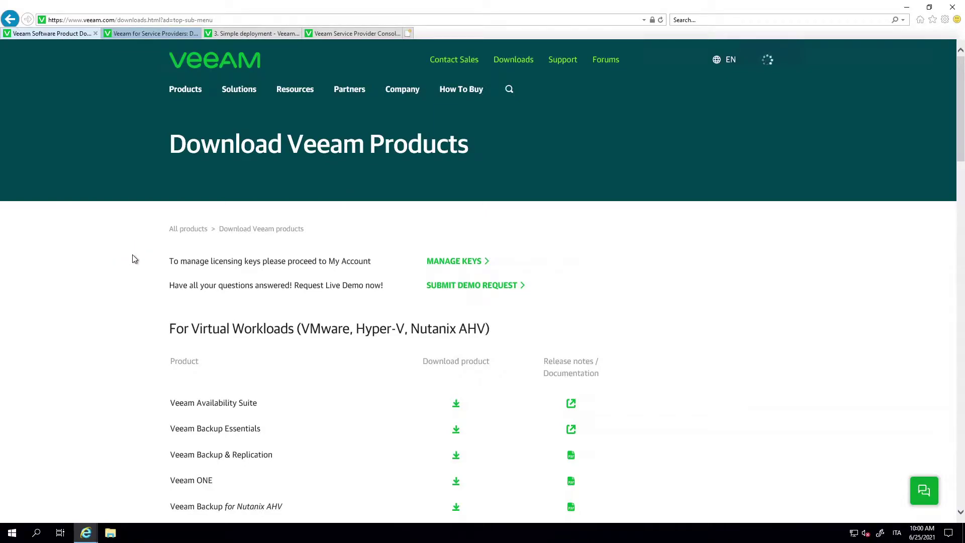
scroll(141, 264, down, 2)
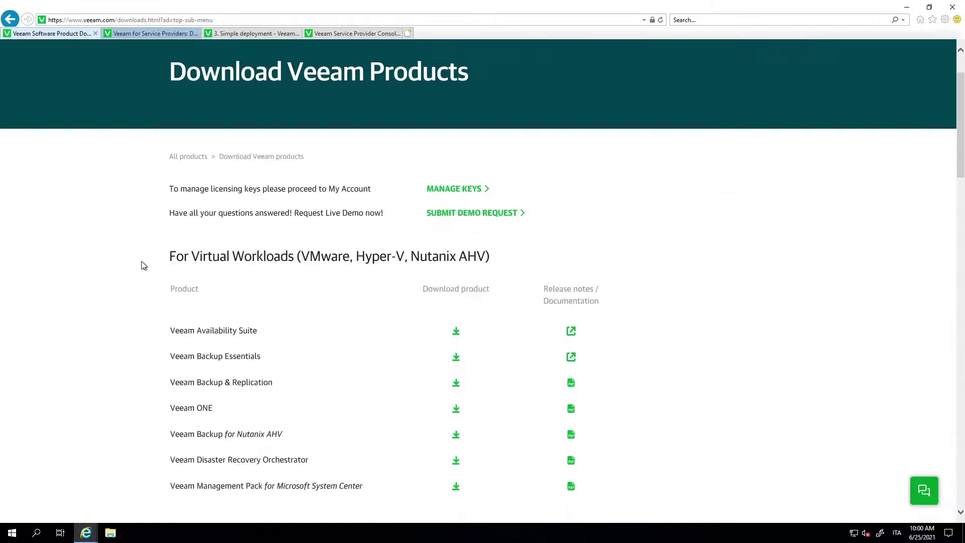
scroll(141, 265, down, 2)
scroll(141, 265, down, 1)
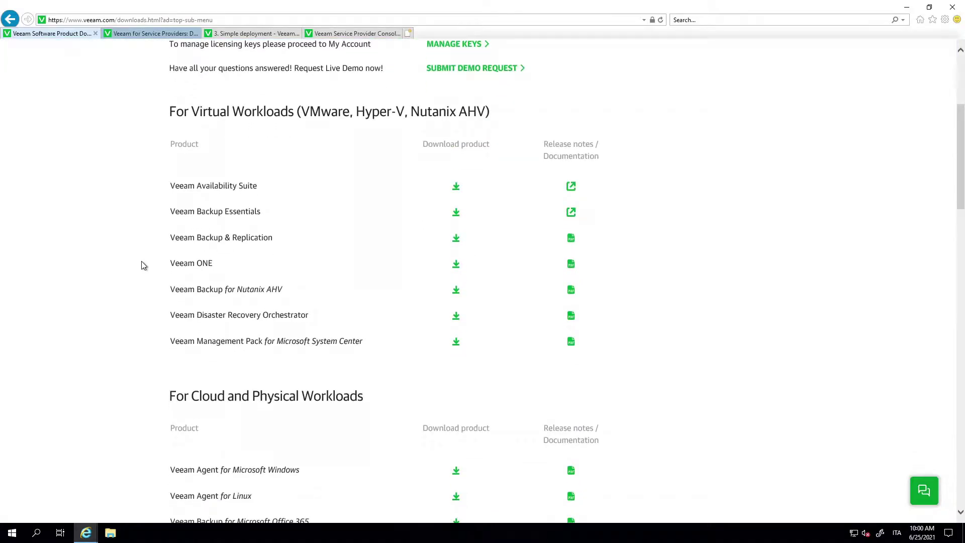
scroll(141, 265, down, 2)
scroll(141, 265, down, 2)
scroll(142, 264, down, 1)
scroll(141, 265, down, 2)
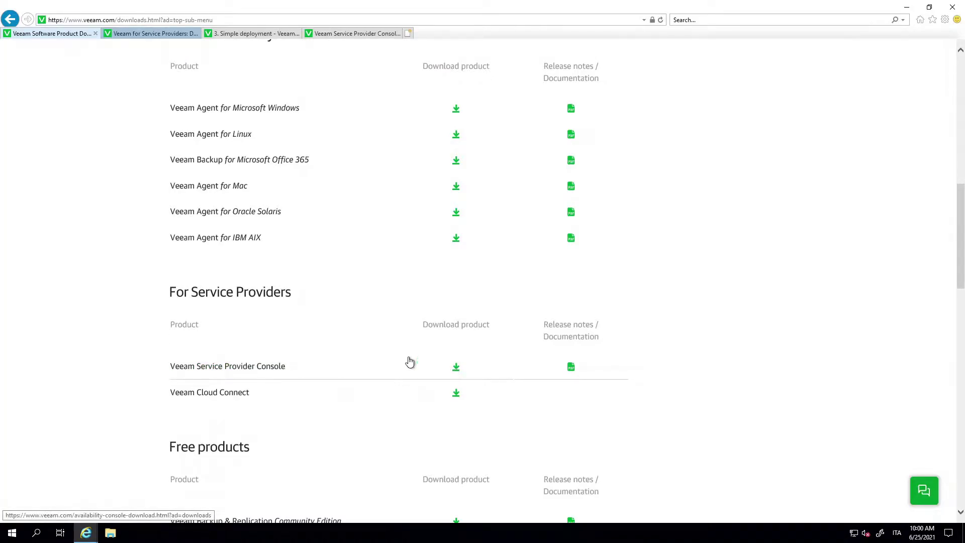
click(140, 33)
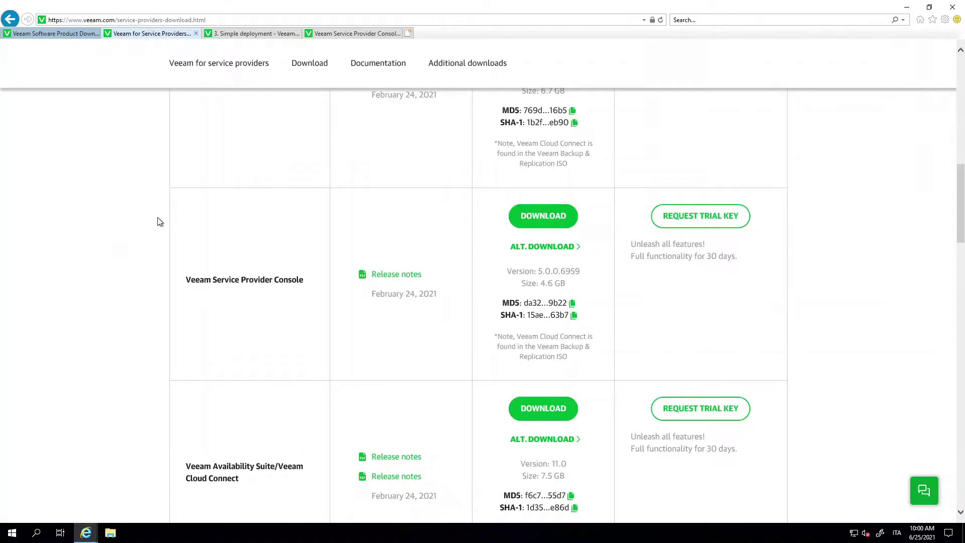
- Accept the Veeam EULA and sign in with the saved credentials to get the ISO download
click(553, 217)
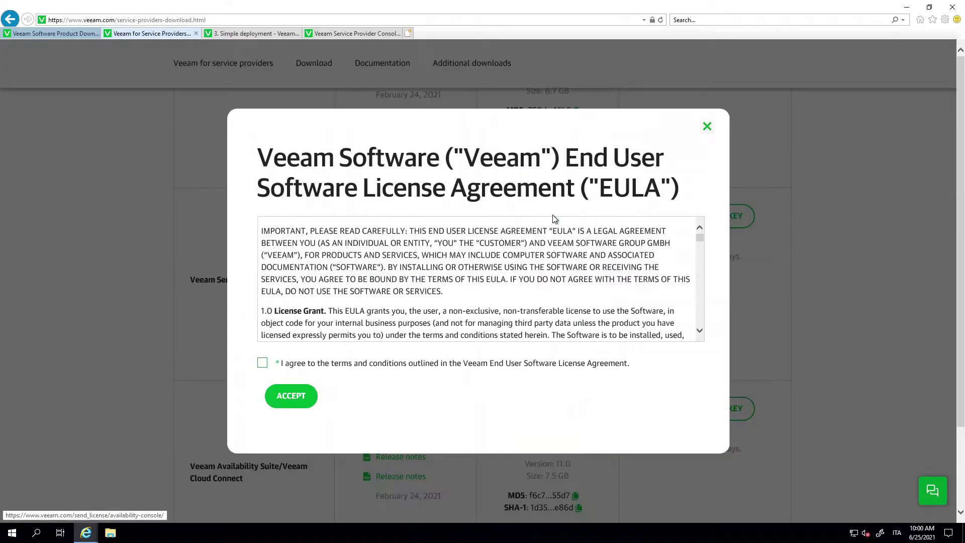
click(325, 365)
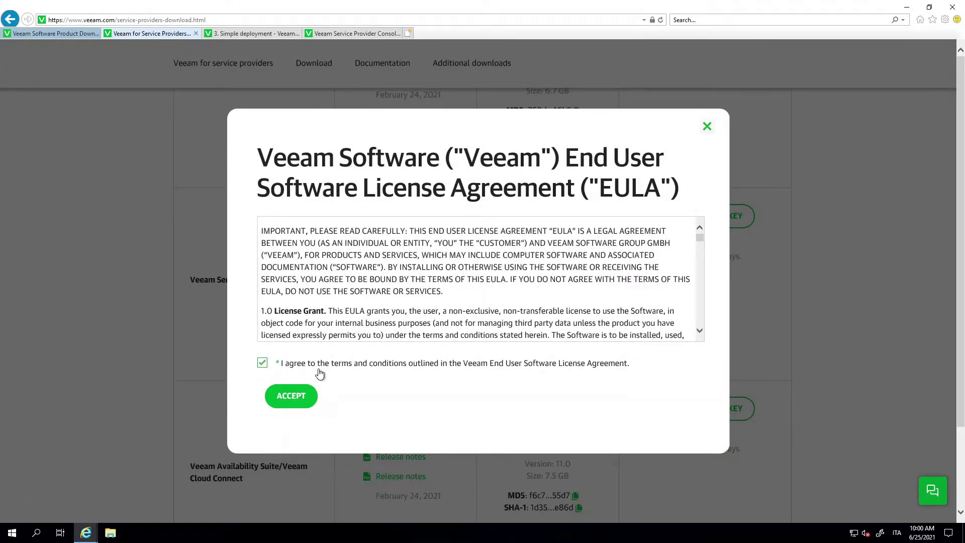
click(291, 396)
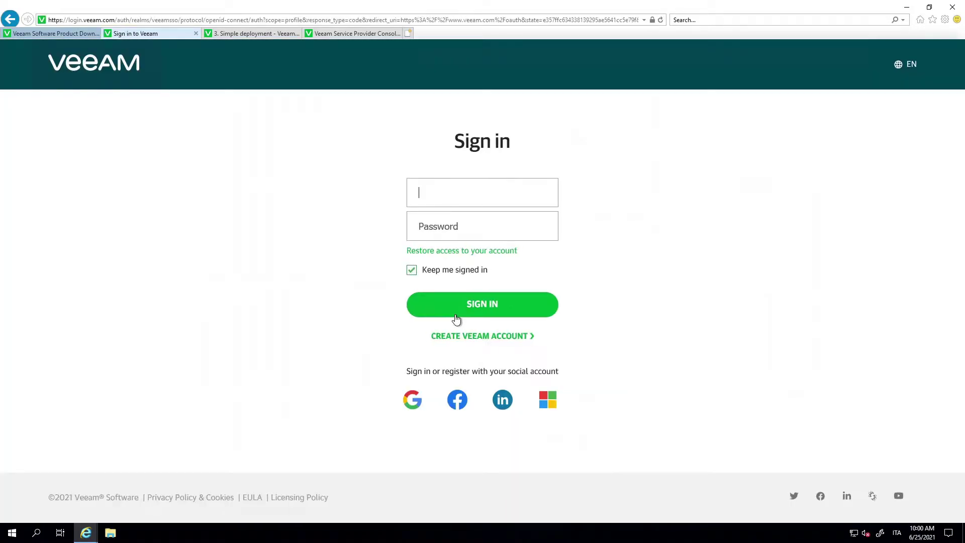
click(411, 269)
click(468, 306)
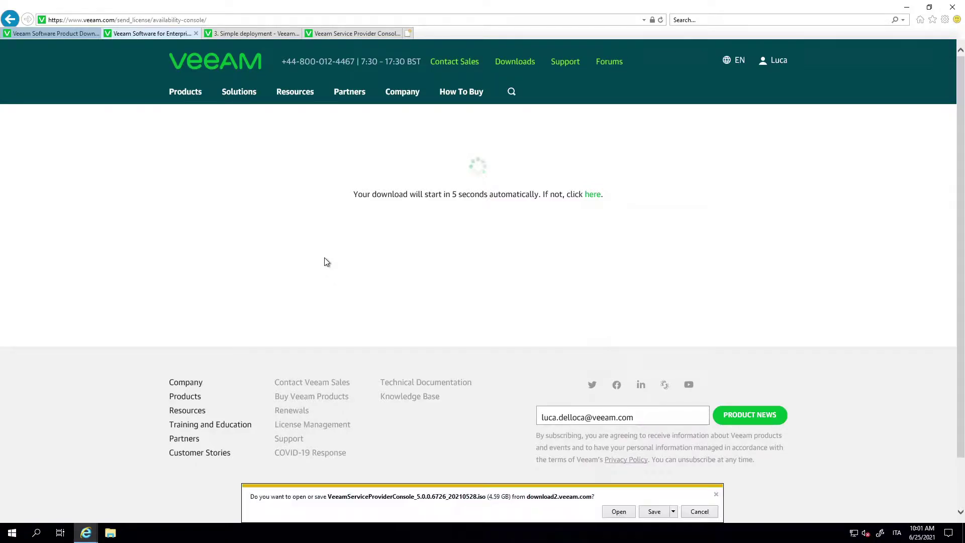
- Save the Service Provider Console 5.0 ISO and read the '3. Simple deployment' page meanwhile
click(655, 511)
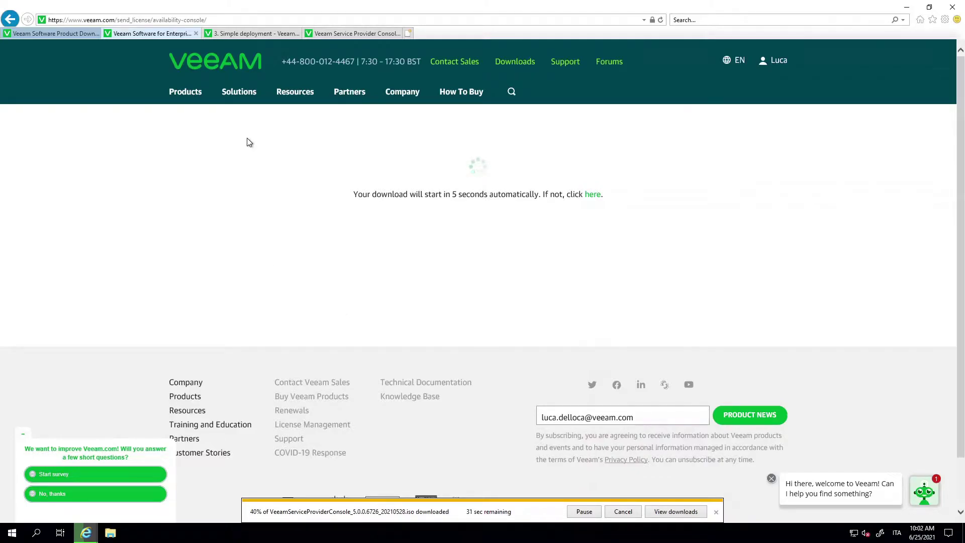
click(247, 32)
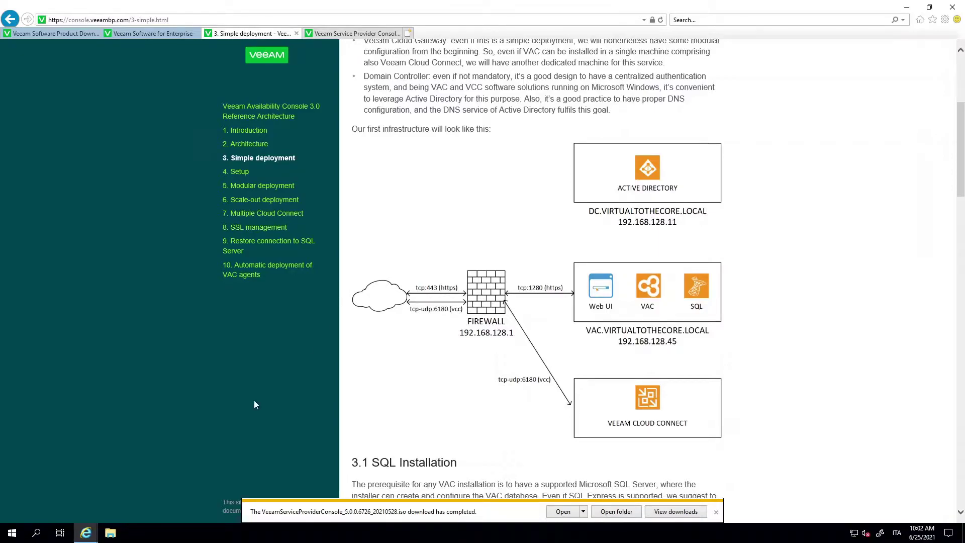
- Mount the downloaded ISO from the Downloads folder and run its Setup
click(110, 534)
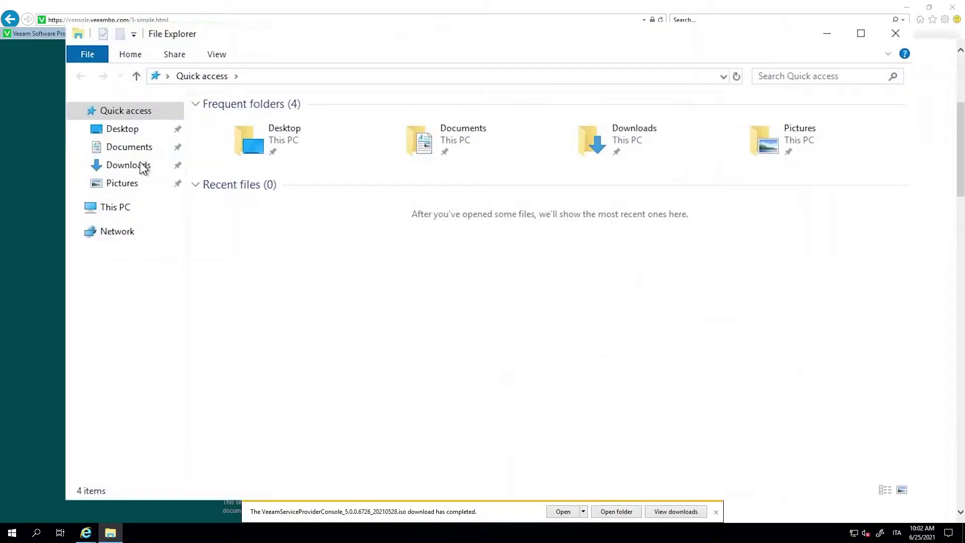
mouse_move(128, 147)
click(128, 165)
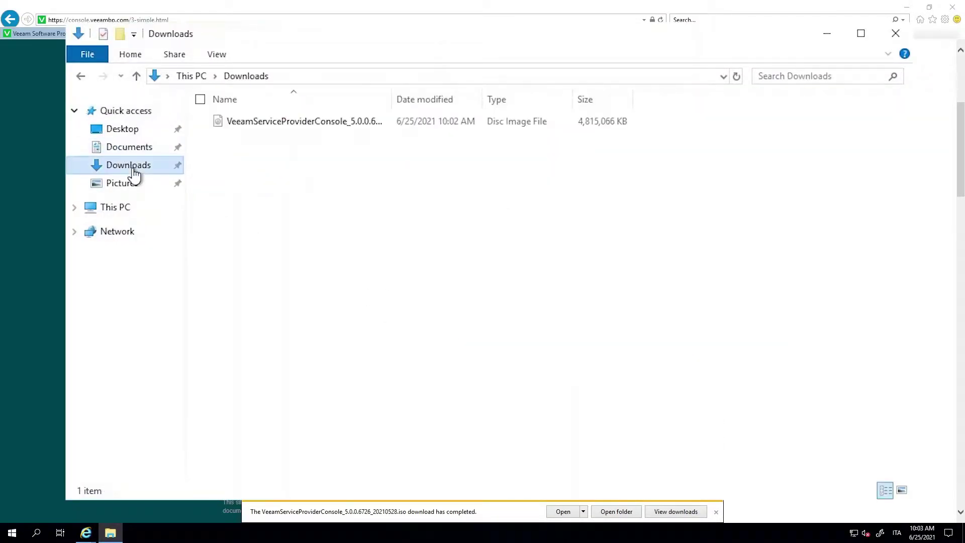
click(292, 125)
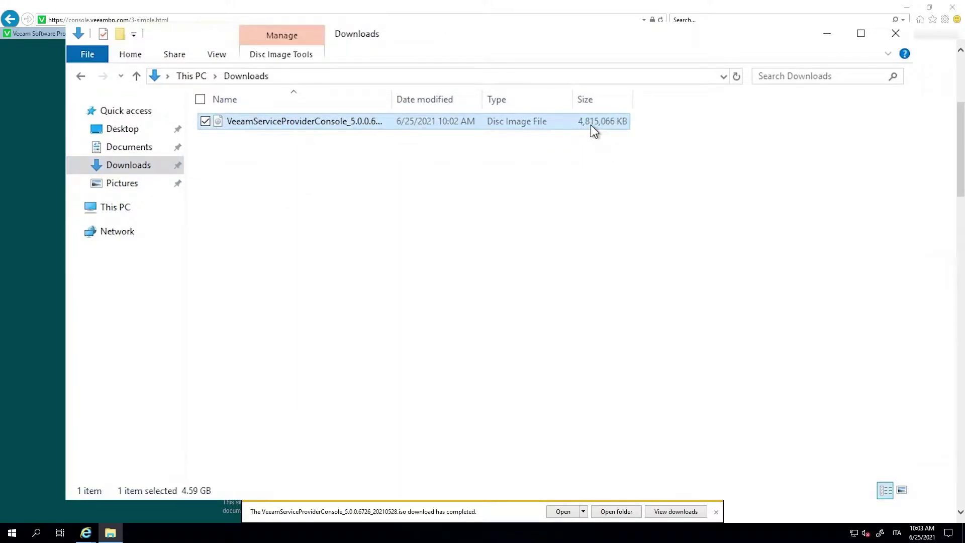
double_click(339, 124)
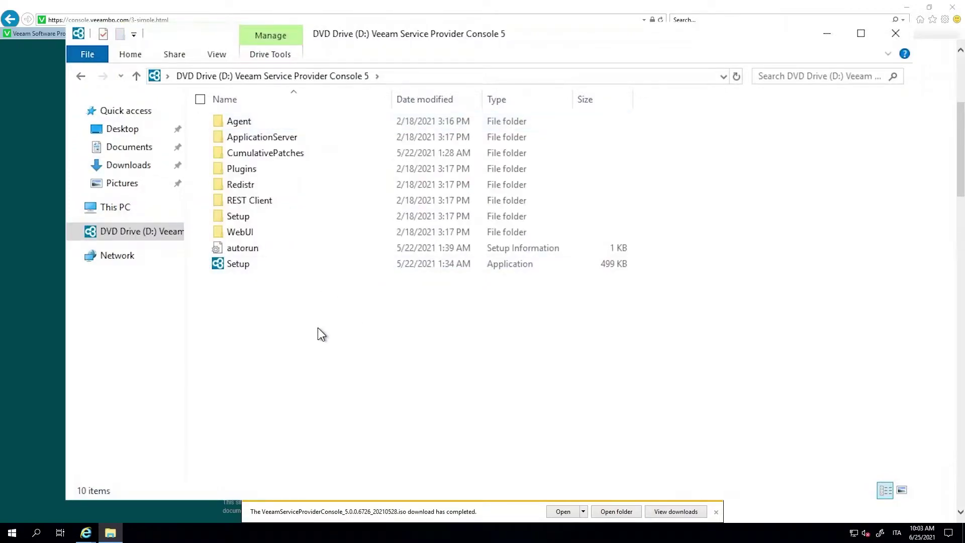
double_click(239, 264)
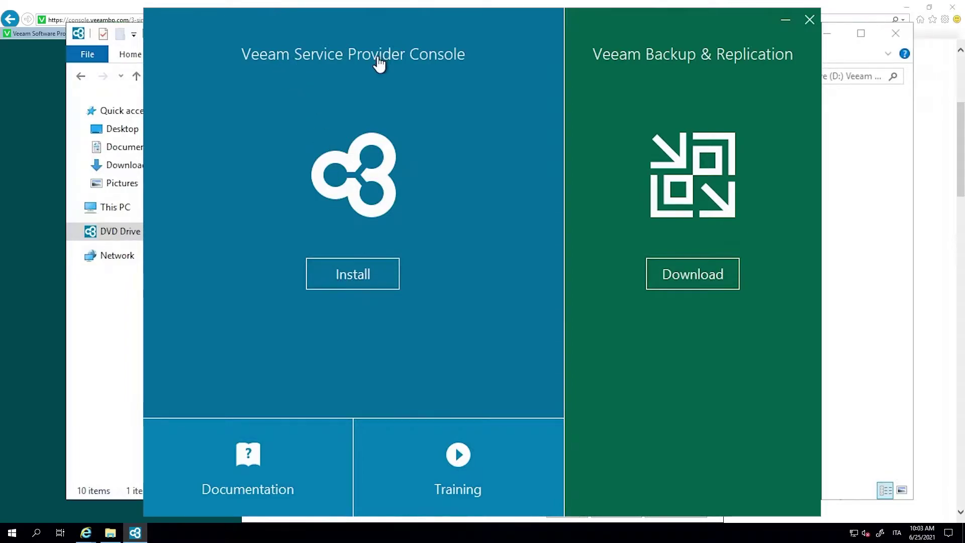
- Start the Service Provider Console install and accept both license agreements
click(353, 280)
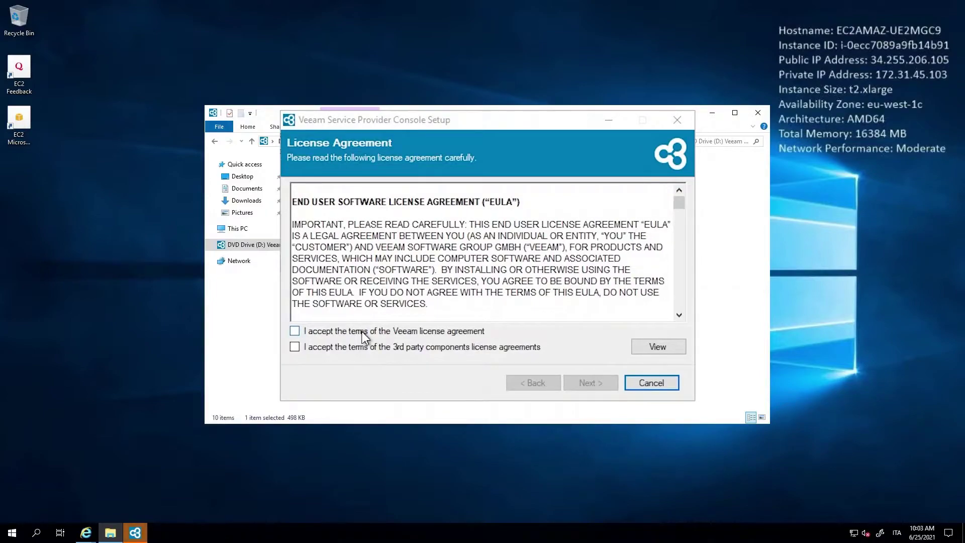
click(366, 332)
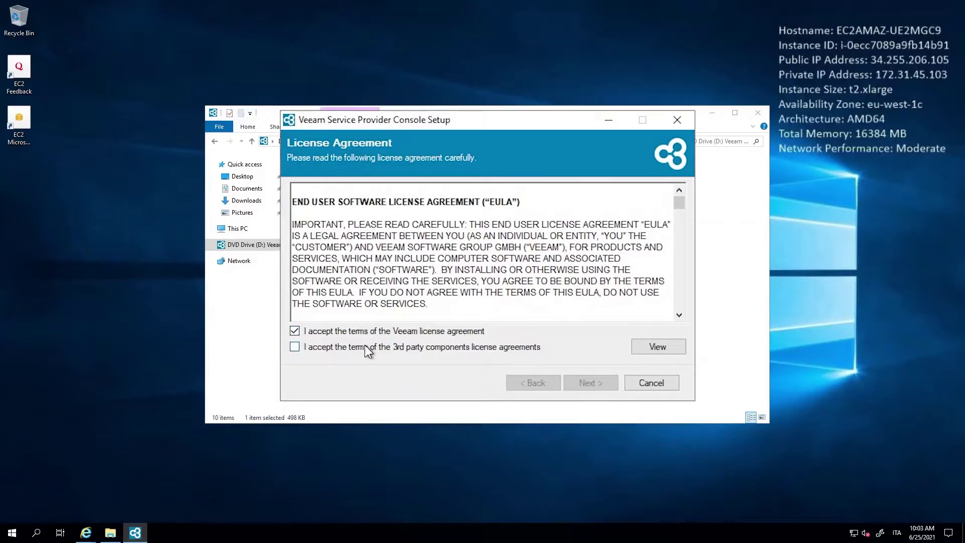
click(590, 384)
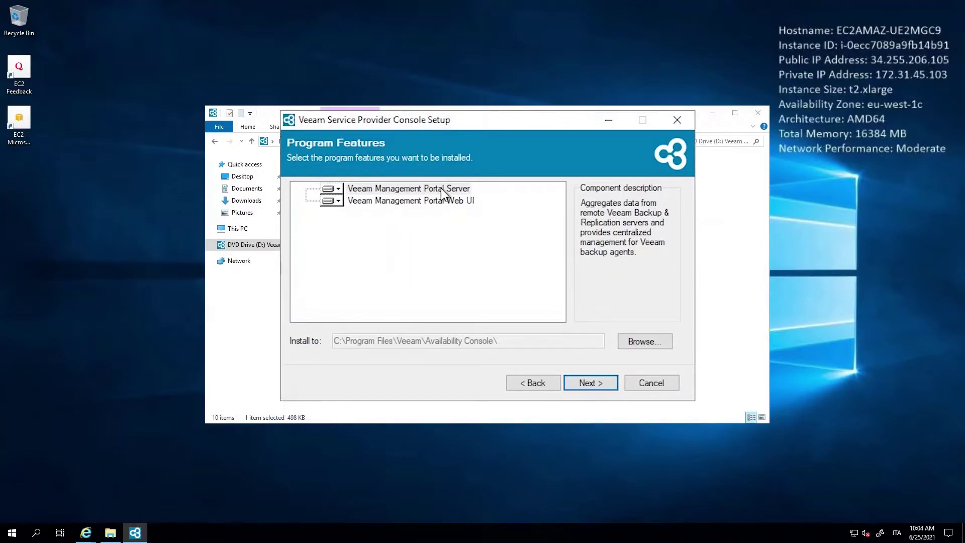
- Toggle Management Portal Web UI off and back to local hard drive, keeping both components
click(413, 203)
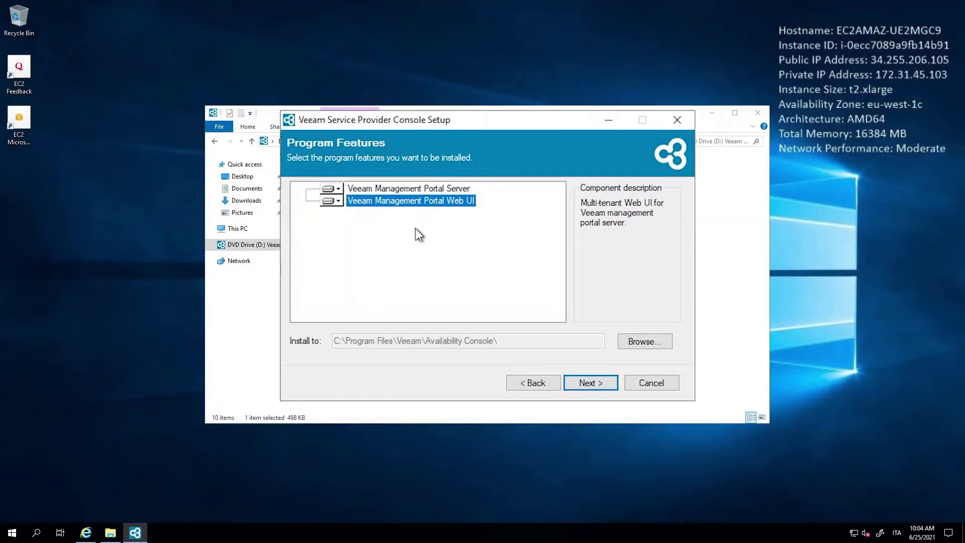
click(338, 202)
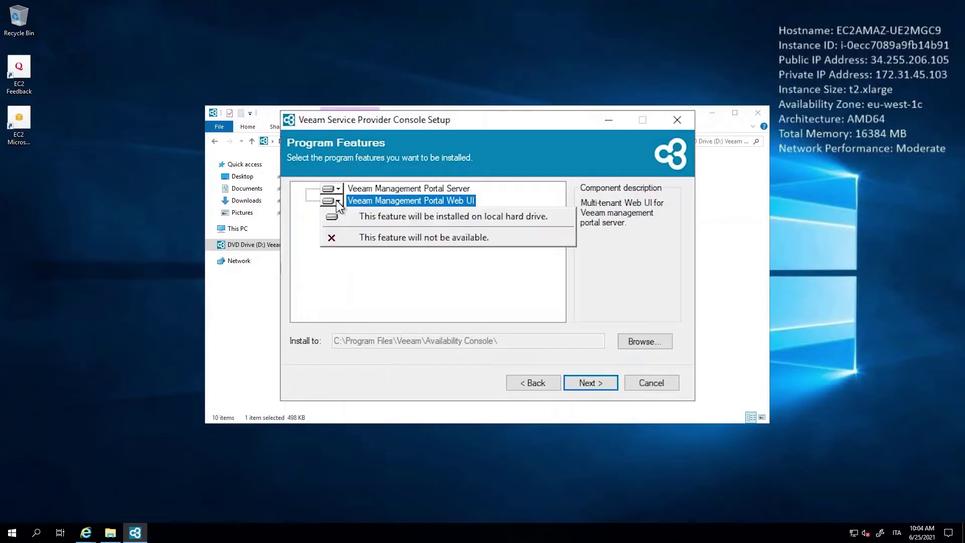
click(355, 238)
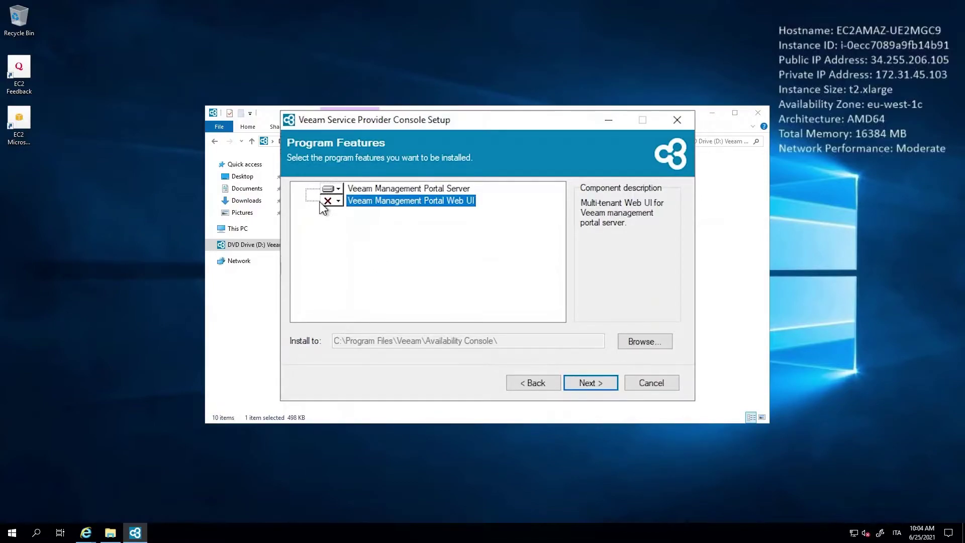
click(335, 203)
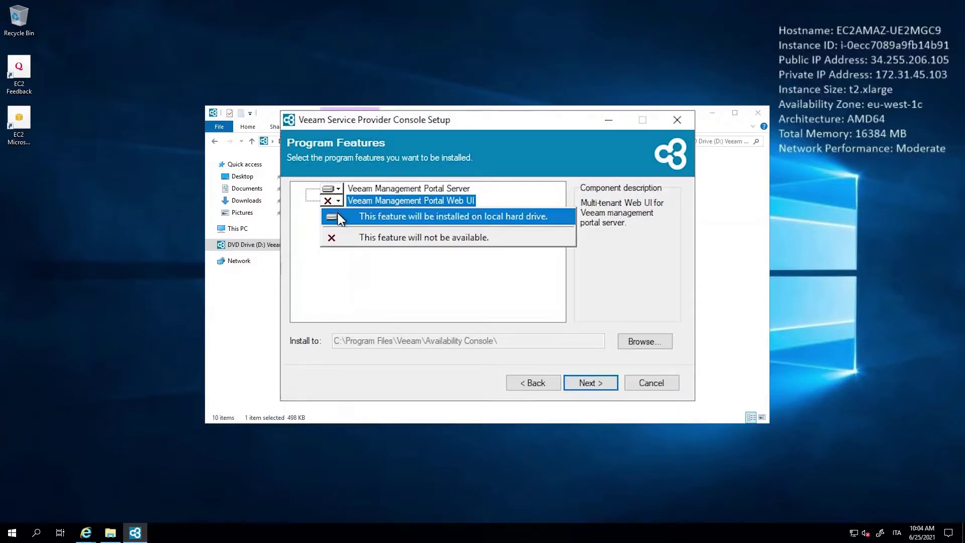
click(355, 219)
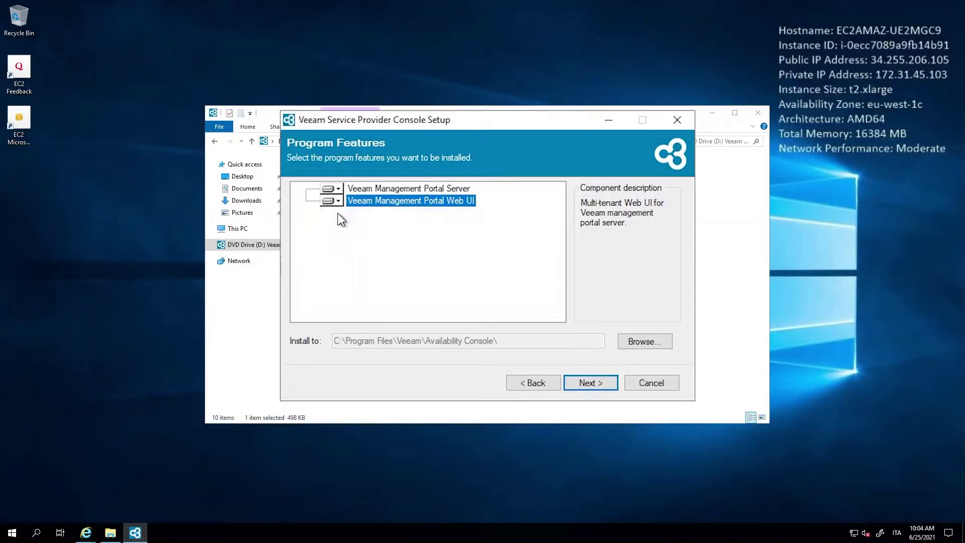
click(589, 383)
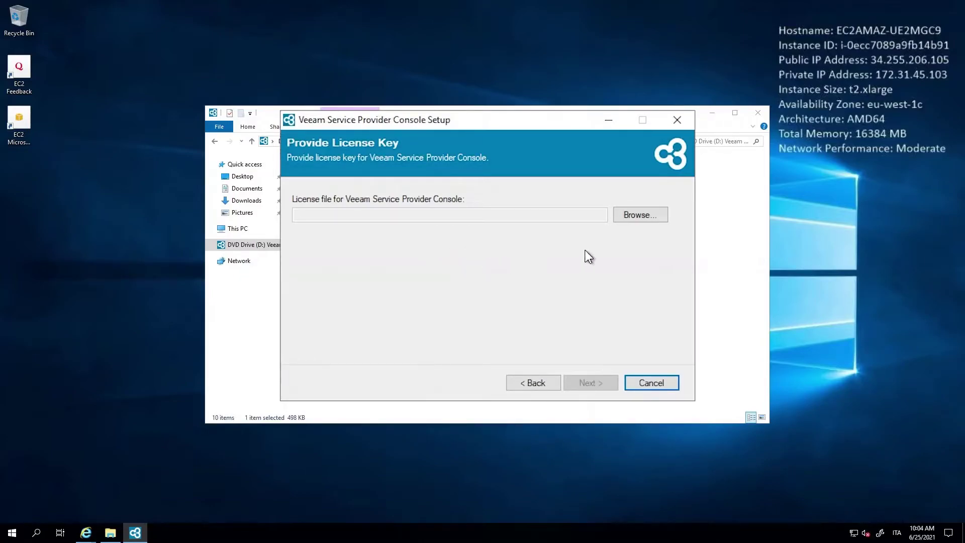
- Load VCC-12500instances-backup-entplus-rental-vcsp.lic from Documents as the license file
click(640, 216)
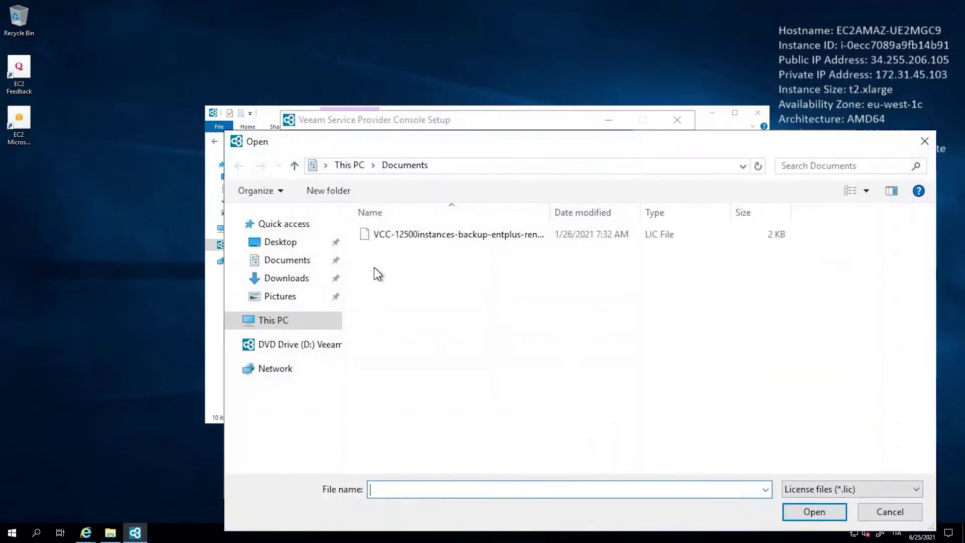
click(418, 234)
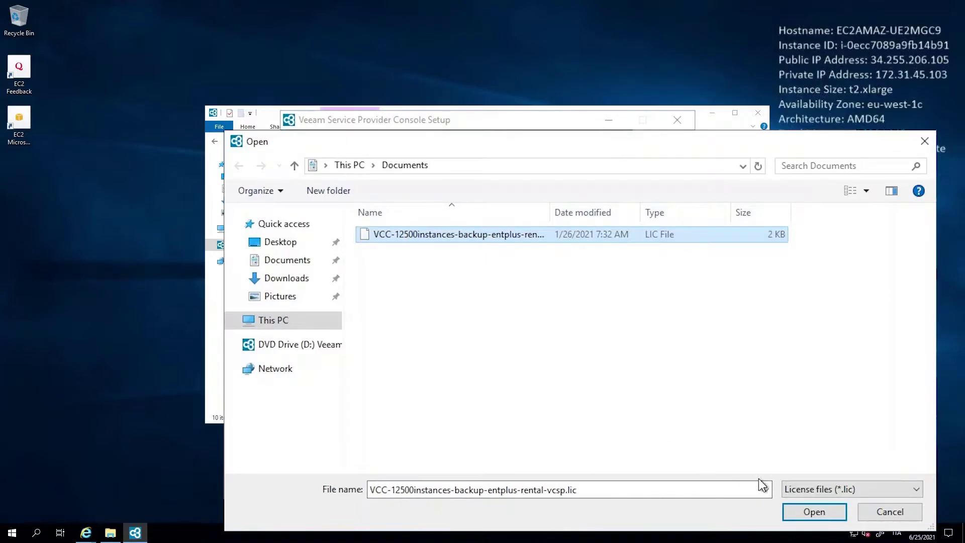
click(813, 512)
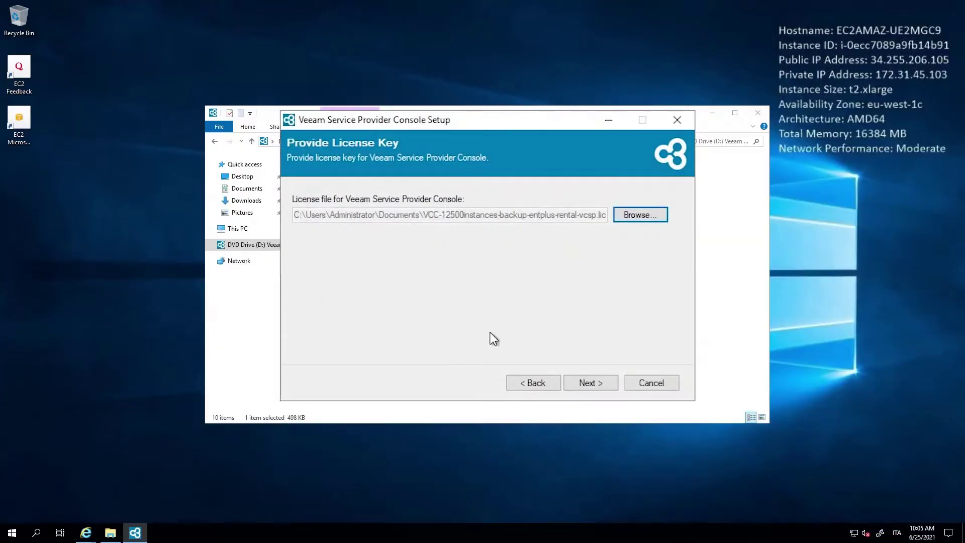
- Run the system configuration check and install the missing prerequisites until all requirements pass
click(606, 388)
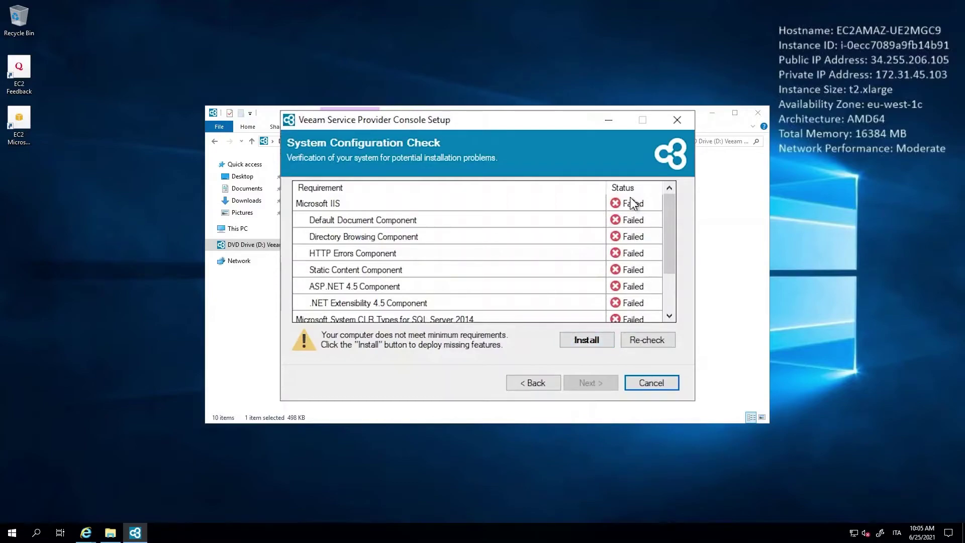
drag(669, 221, 665, 277)
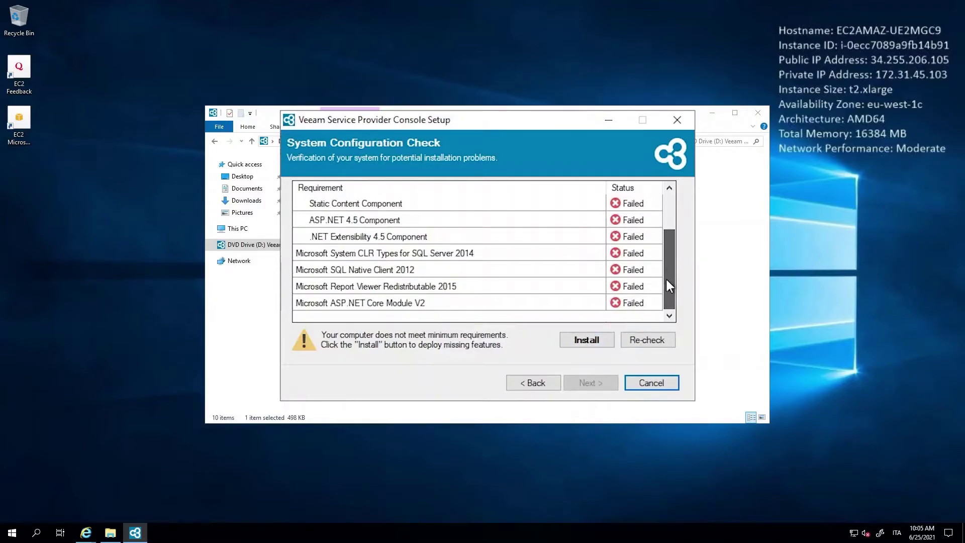
click(586, 340)
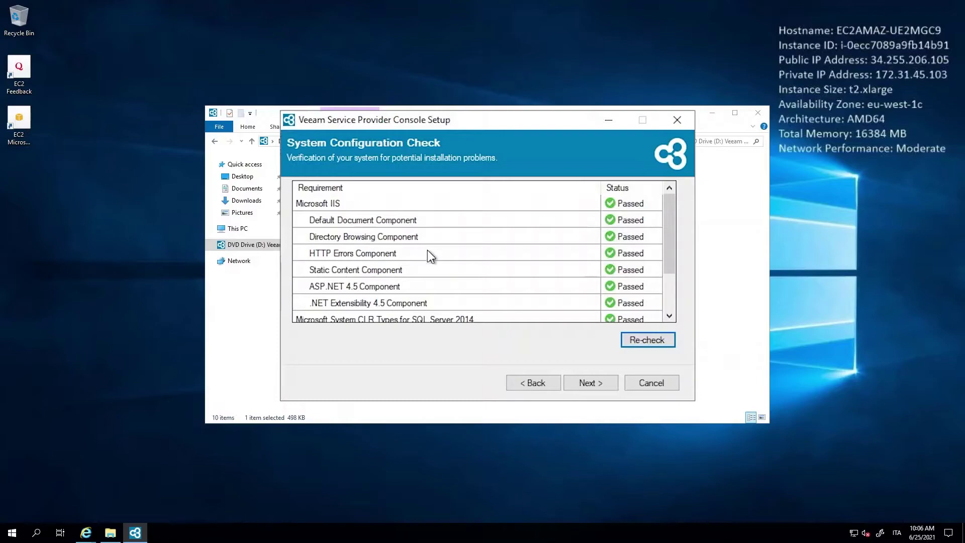
drag(671, 234, 674, 293)
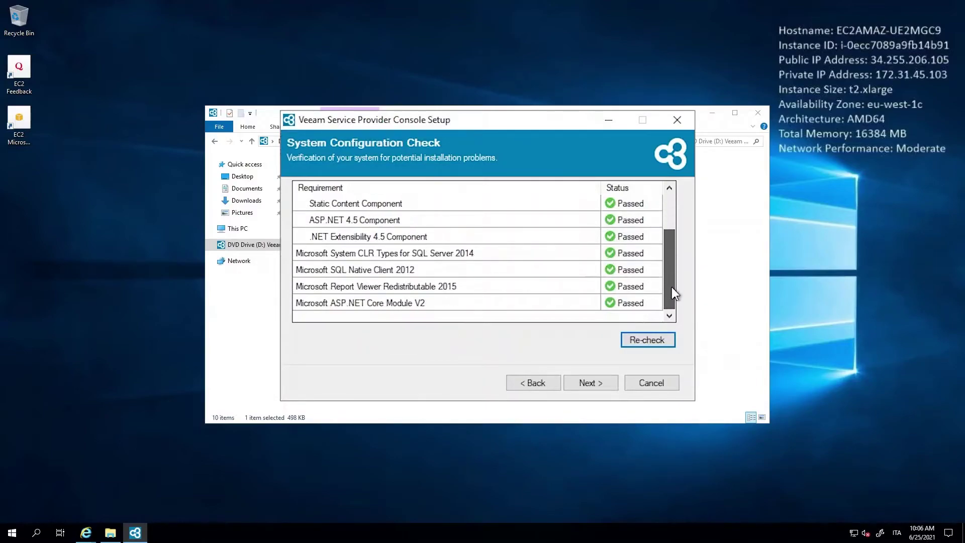
click(669, 198)
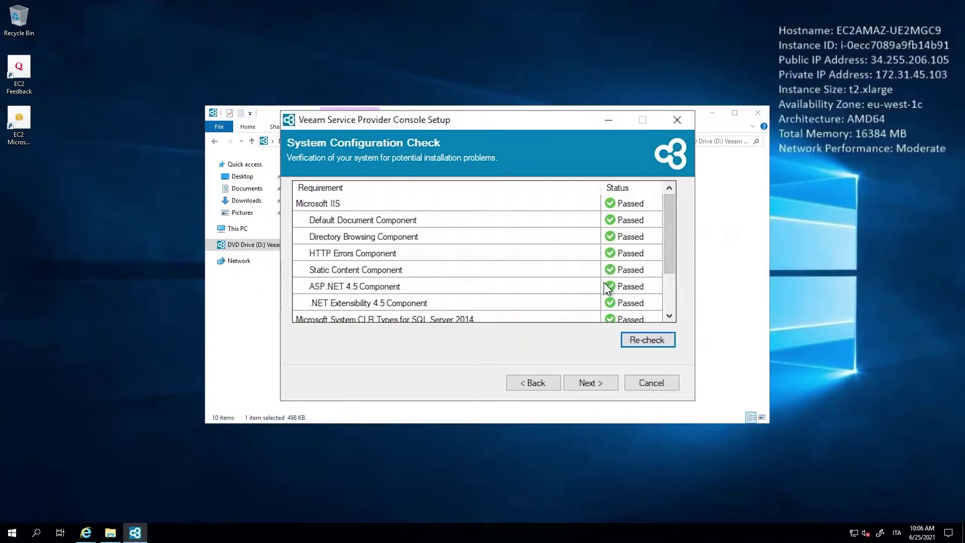
click(581, 382)
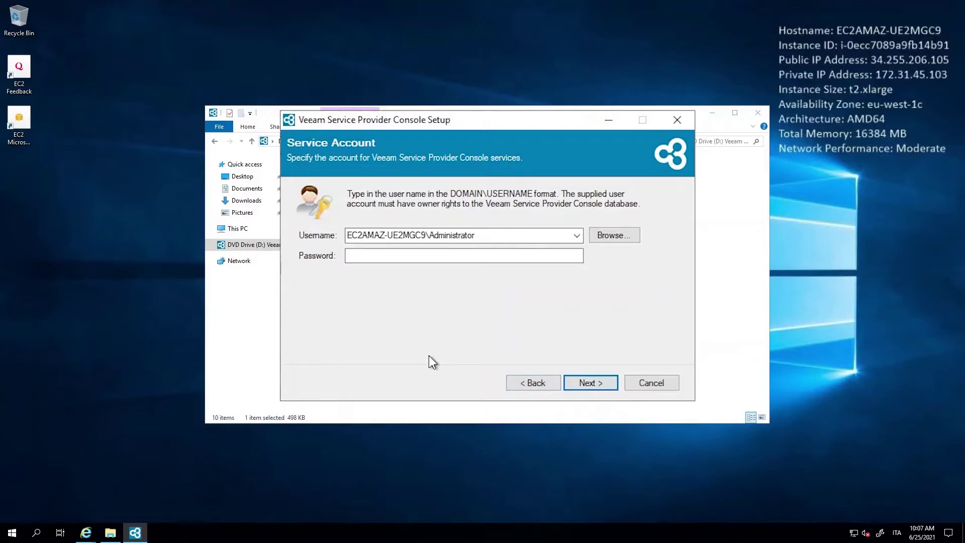
- Set the service account to the local Administrator and paste its password
click(578, 235)
click(463, 249)
key(alt)
key(ctrl+v)
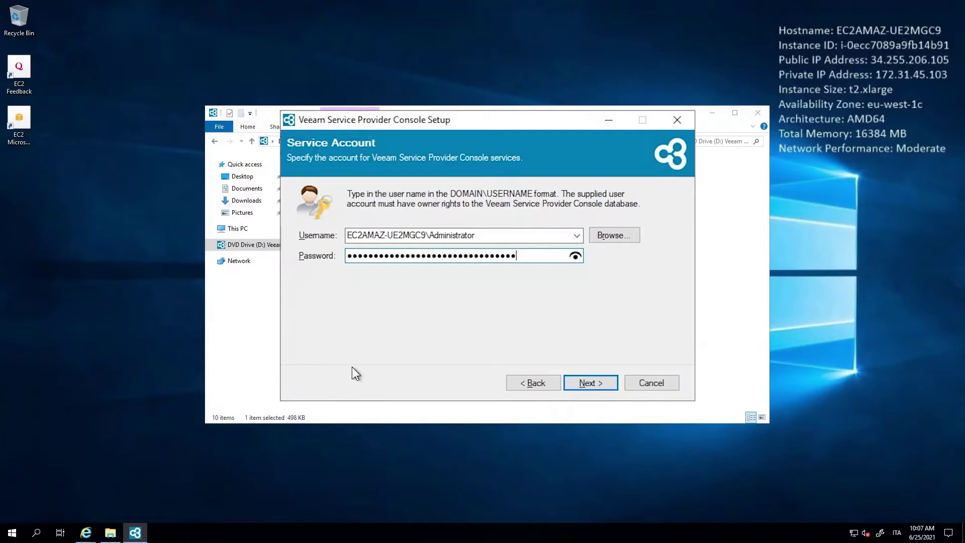
click(600, 383)
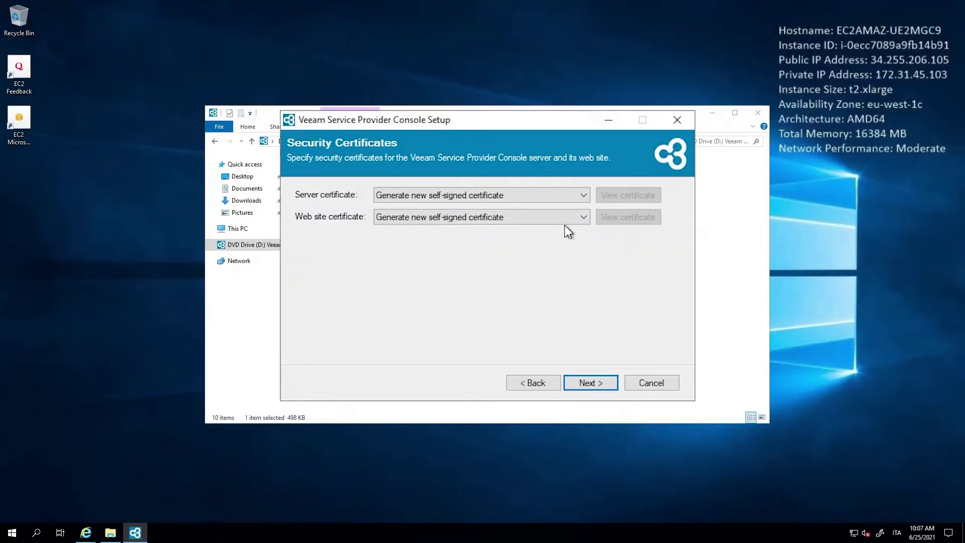
- Keep 'Generate new self-signed certificate' for both the server and web site certificates
click(583, 196)
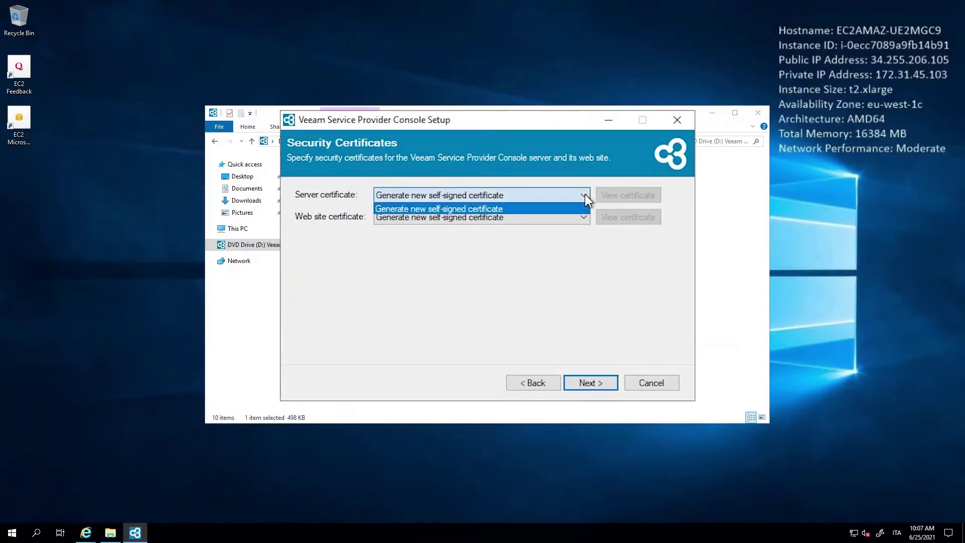
click(453, 209)
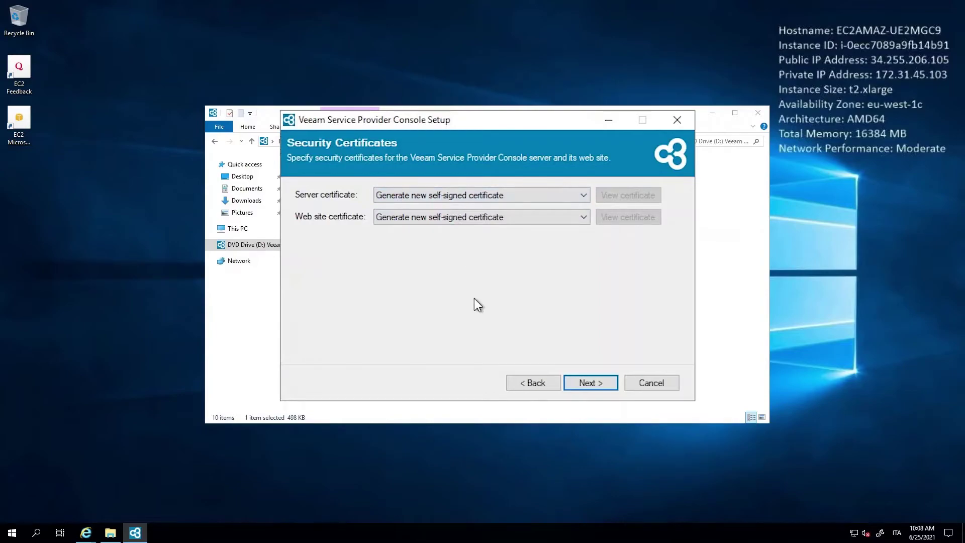
click(591, 383)
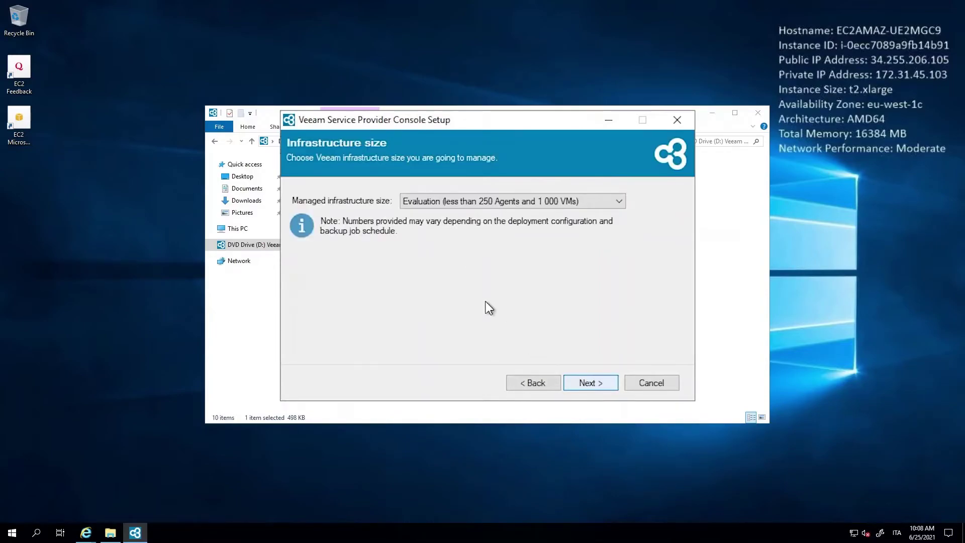
- Review the size options, including Production, and keep Evaluation (under 250 agents, 1,000 VMs)
click(475, 202)
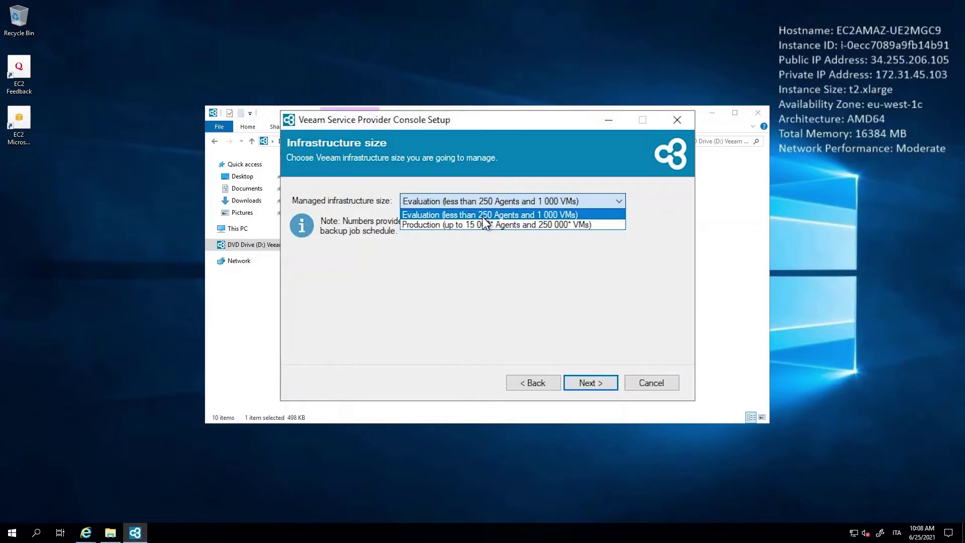
click(423, 215)
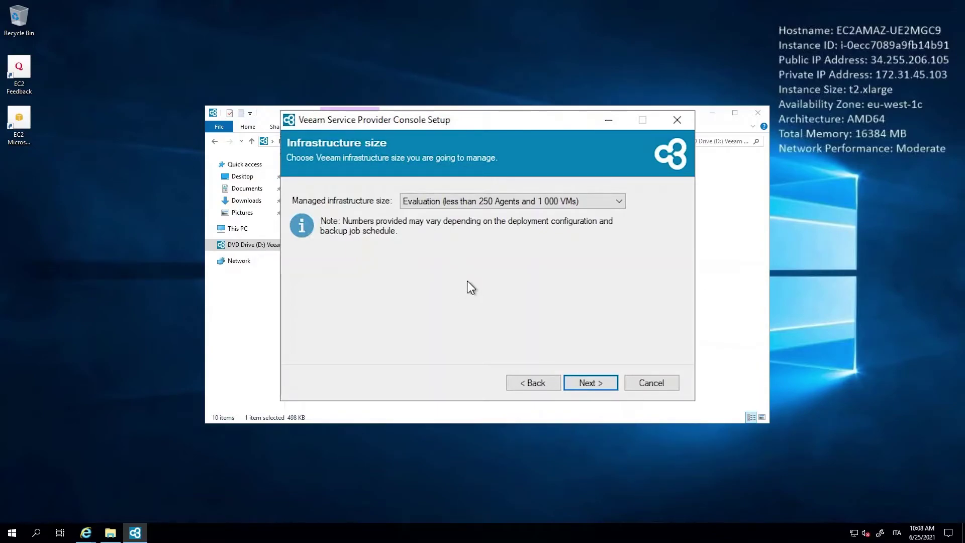
click(451, 203)
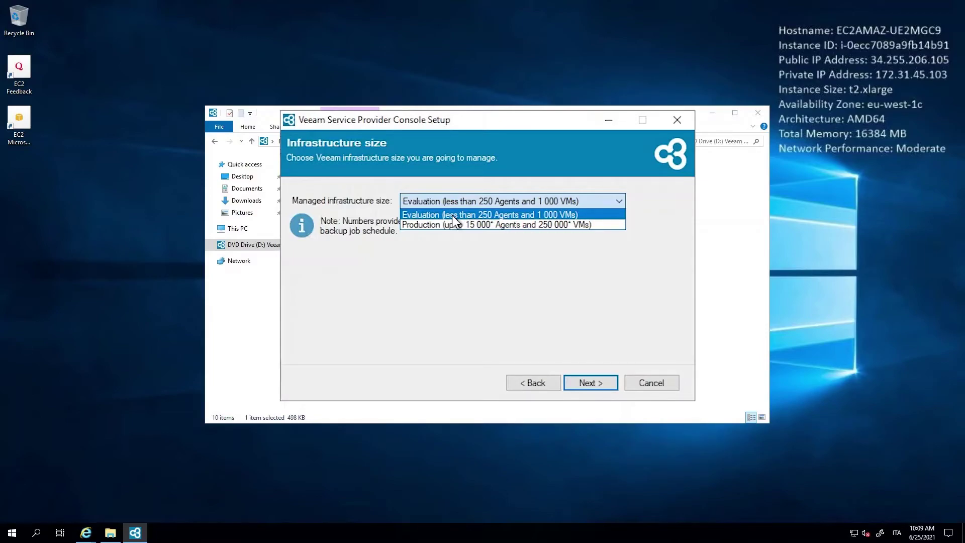
click(455, 216)
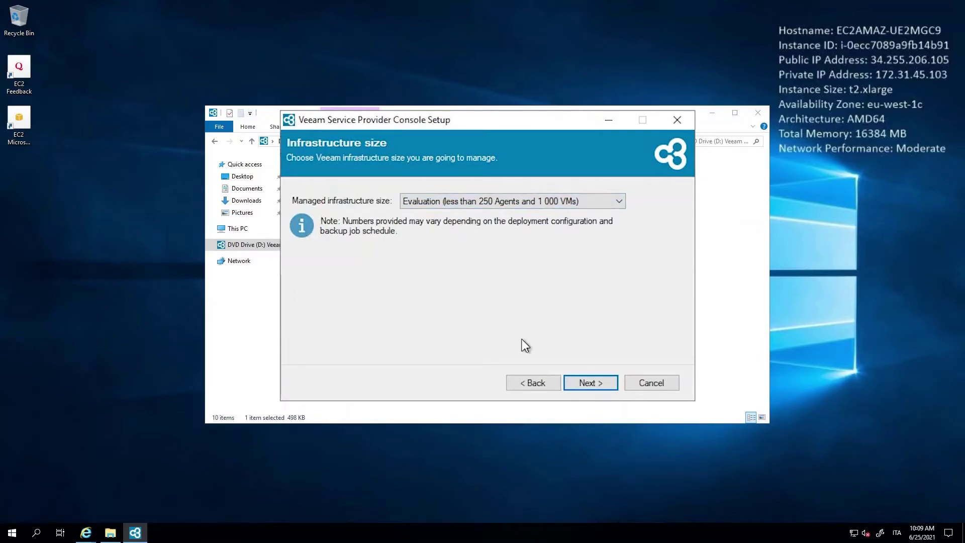
- Advance to the Default Configuration summary showing VEEAMSQL2016, database VSPC and default ports
click(588, 383)
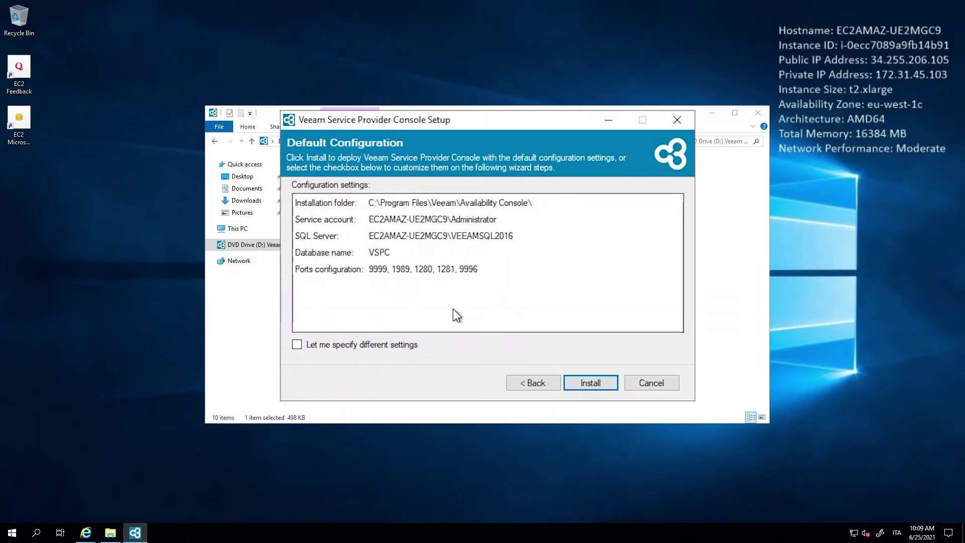
- Install Service Provider Console 5.0 with the default configuration
click(593, 381)
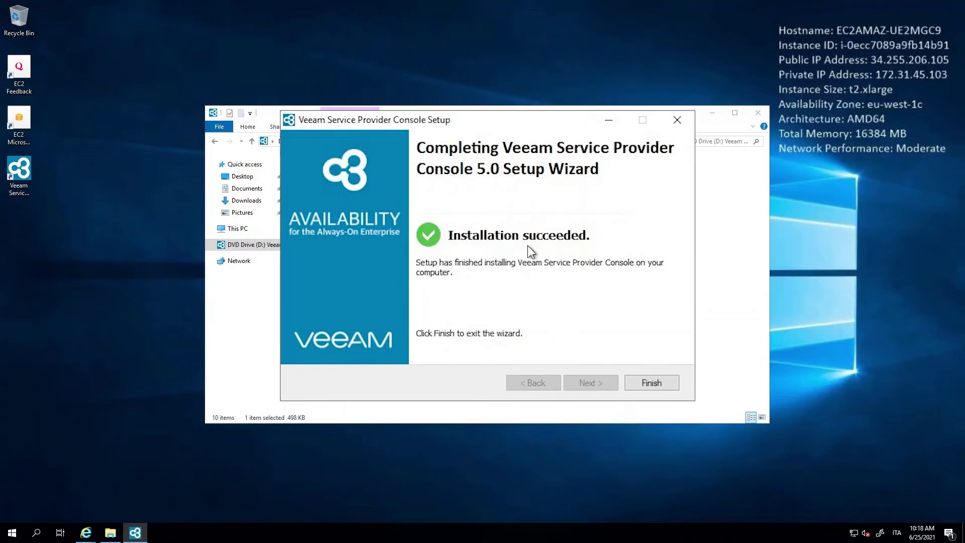
- Finish the wizard, close the Veeam launcher and File Explorer, and select the console shortcut
click(651, 384)
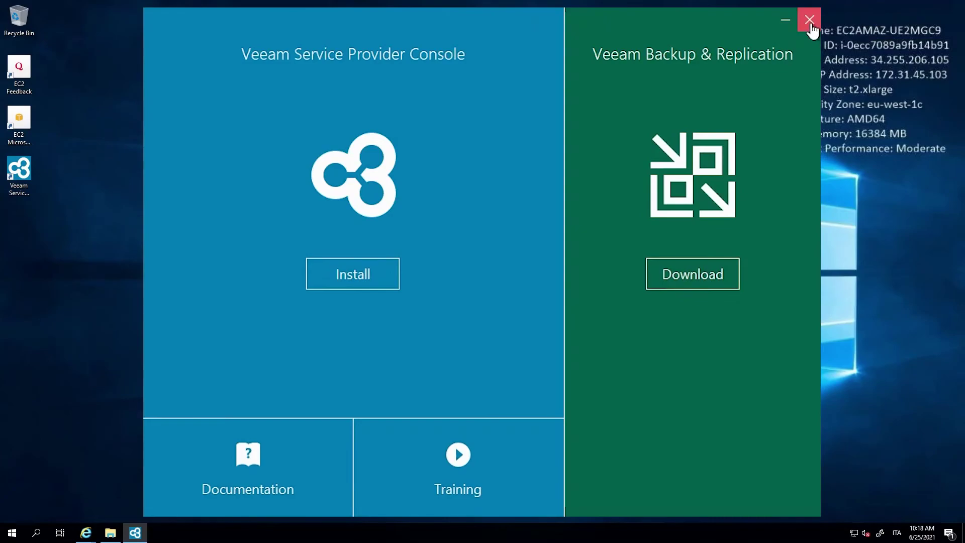
click(809, 18)
click(899, 33)
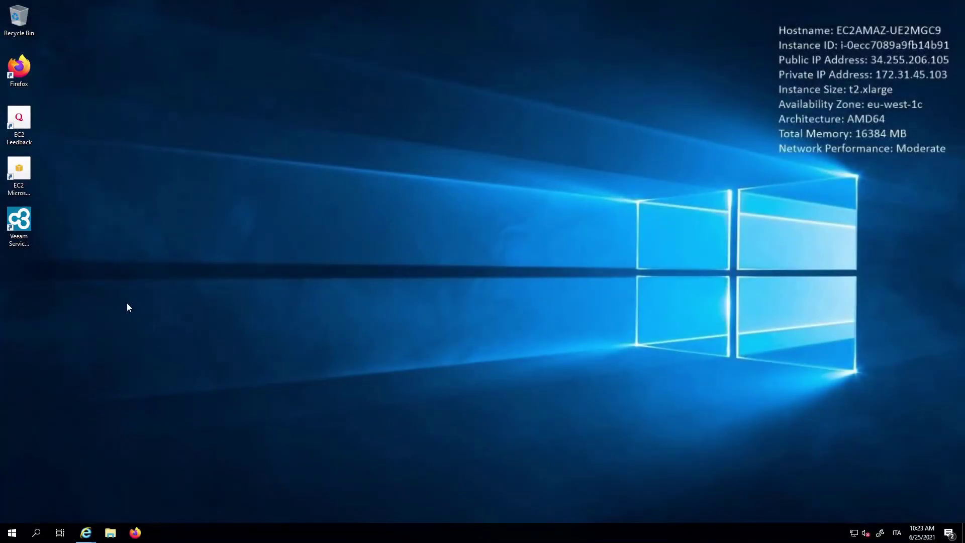
click(22, 224)
click(23, 224)
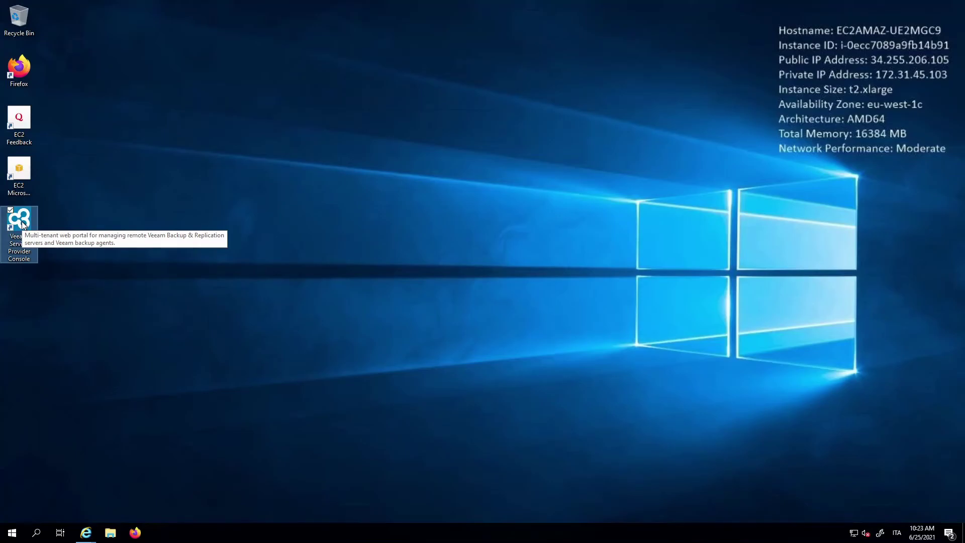
- Launch the console portal from its desktop shortcut and accept Firefox's self-signed certificate risk
double_click(23, 224)
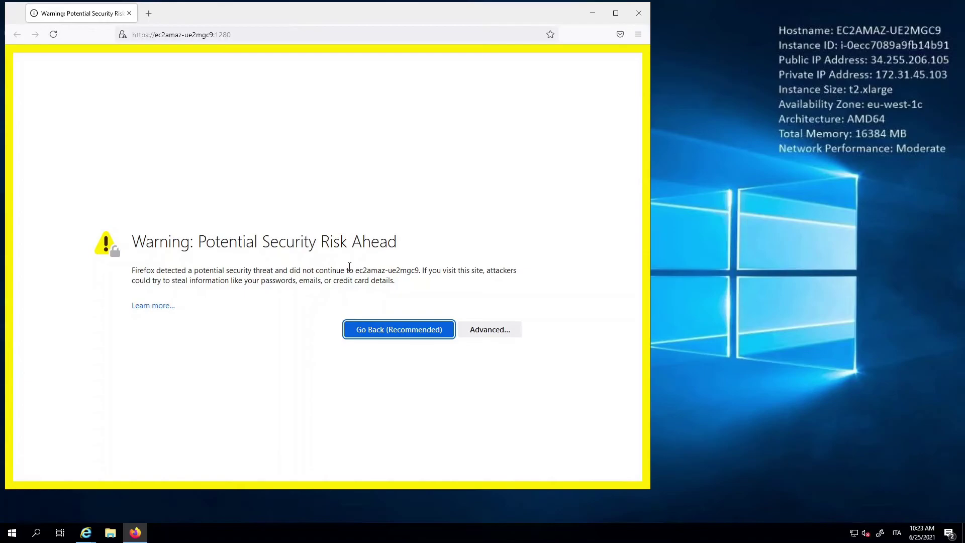
click(490, 332)
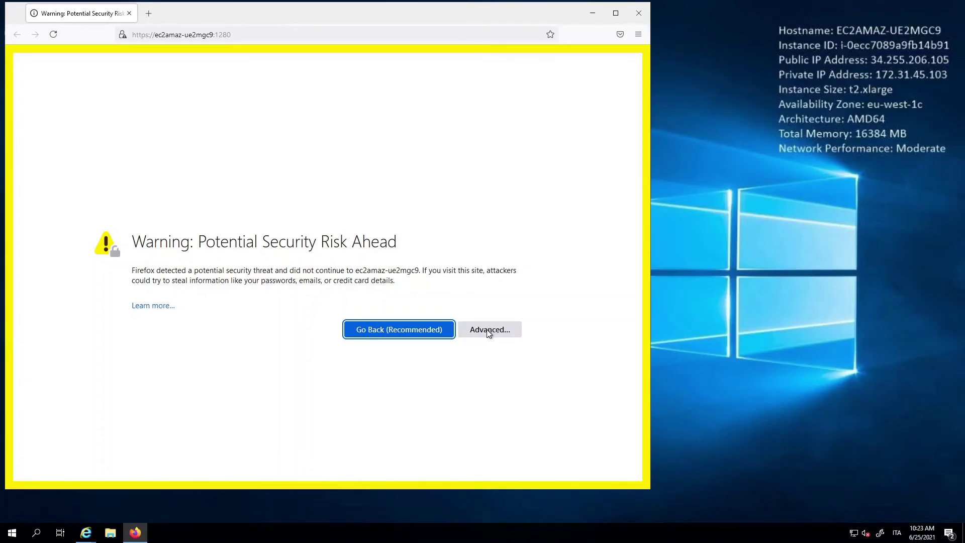
click(488, 332)
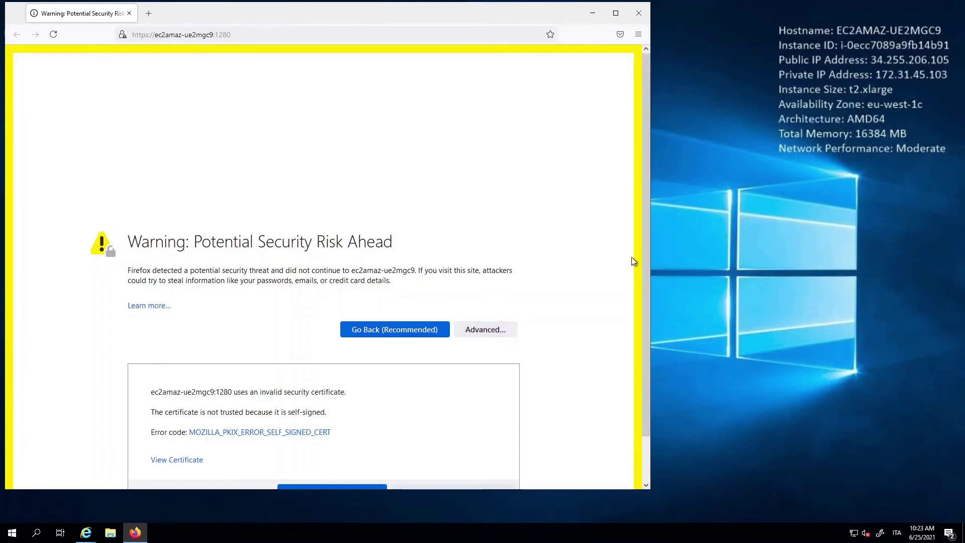
scroll(629, 258, down, 2)
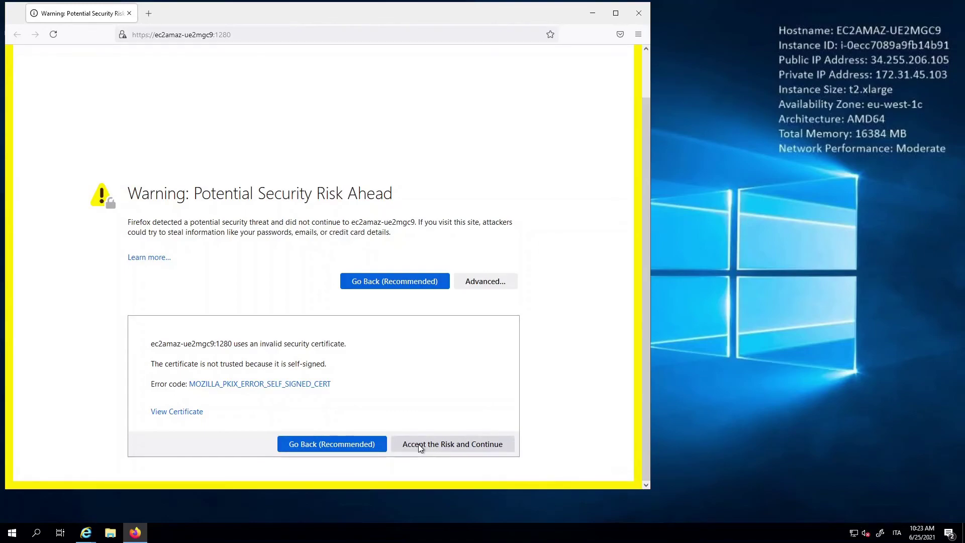
click(445, 445)
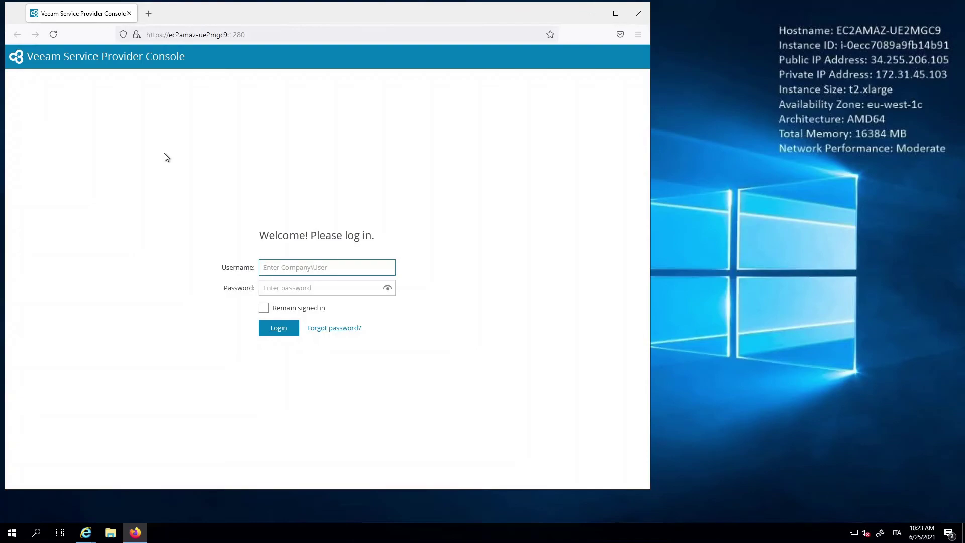
text(administra)
text(tor)
- Log in as administrator using Firefox's saved password
key(Tab)
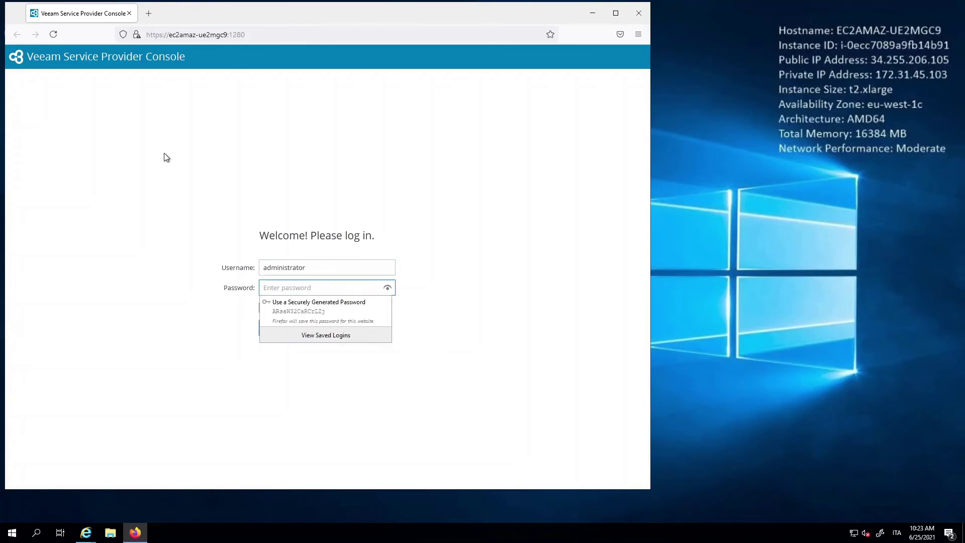
key(Down)
key(Return)
click(279, 328)
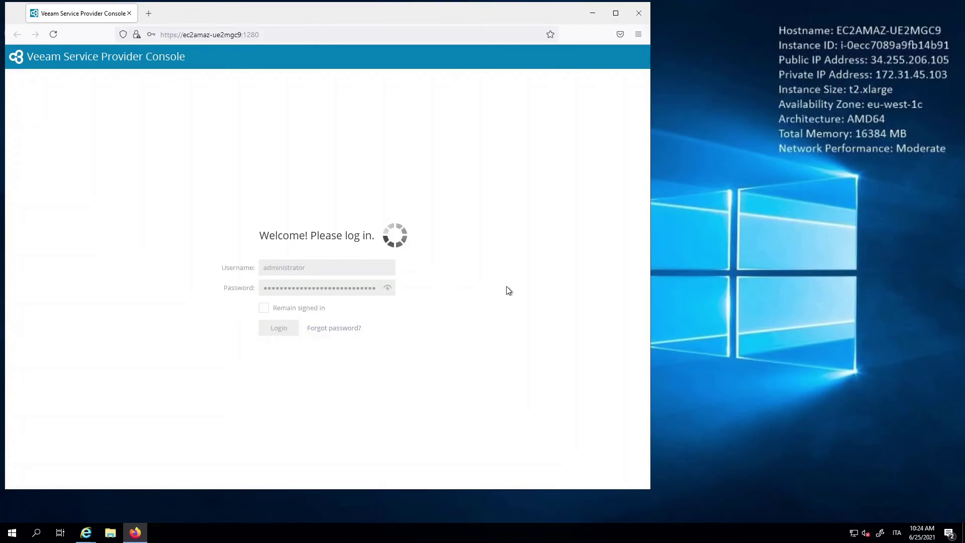